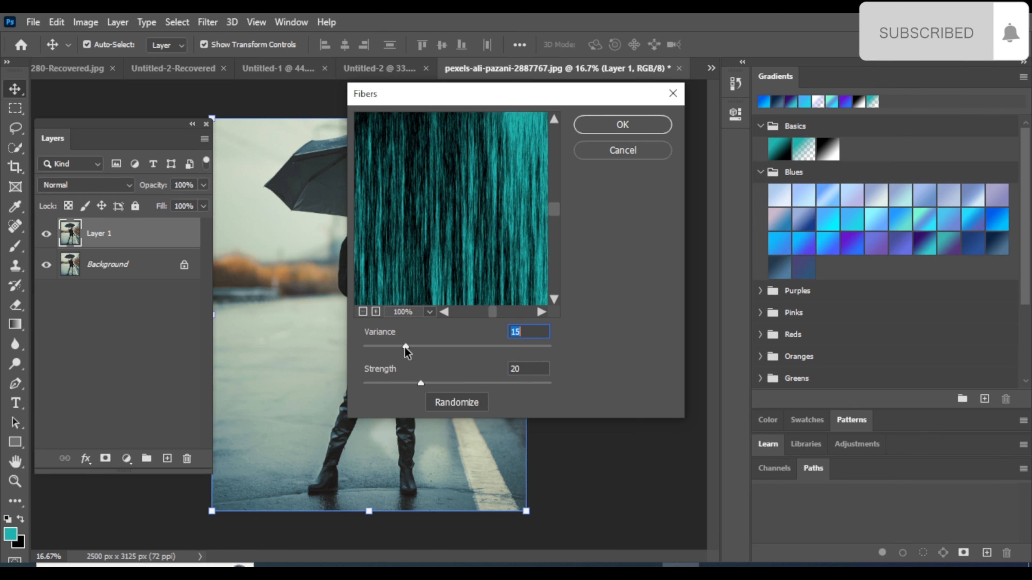
- Apply the Fibers filter to Layer 1 with variance 16 and strength 20, and set the layer's blend mode to Screen
left_click_drag(404, 347, 399, 348)
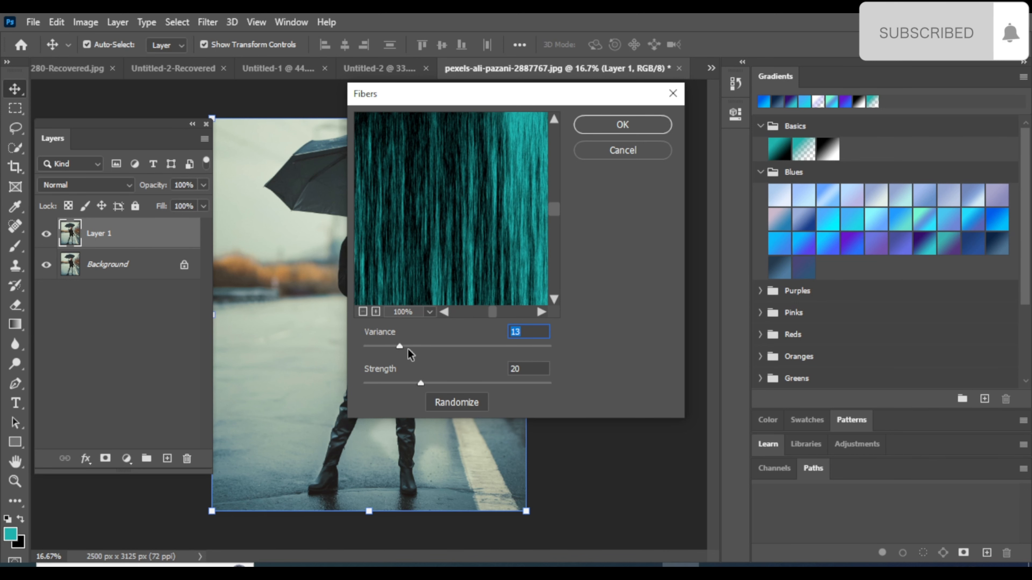
mouse_move(399, 347)
left_mouse_down()
mouse_move(435, 342)
mouse_move(411, 344)
left_mouse_up()
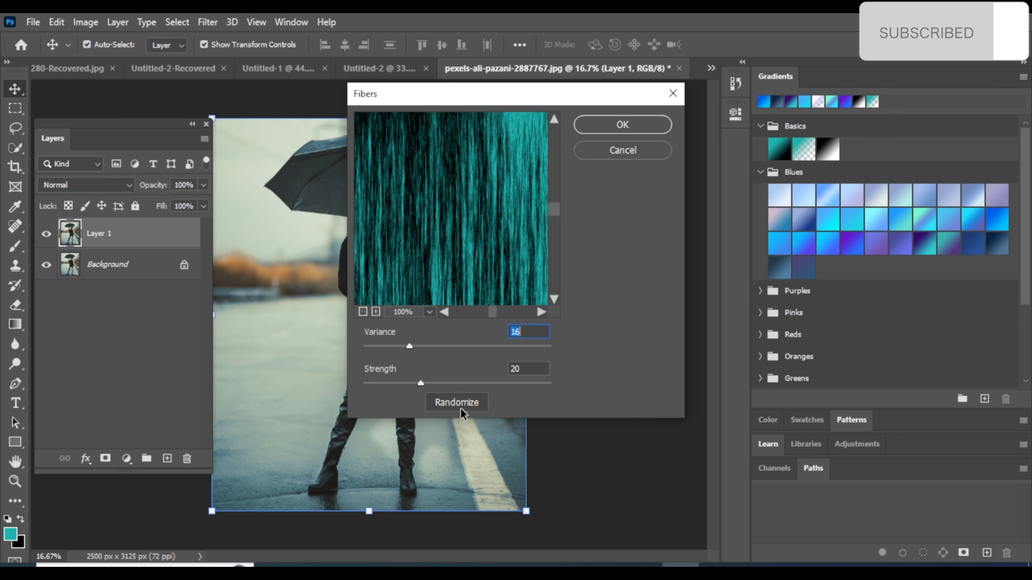
left_click(624, 129)
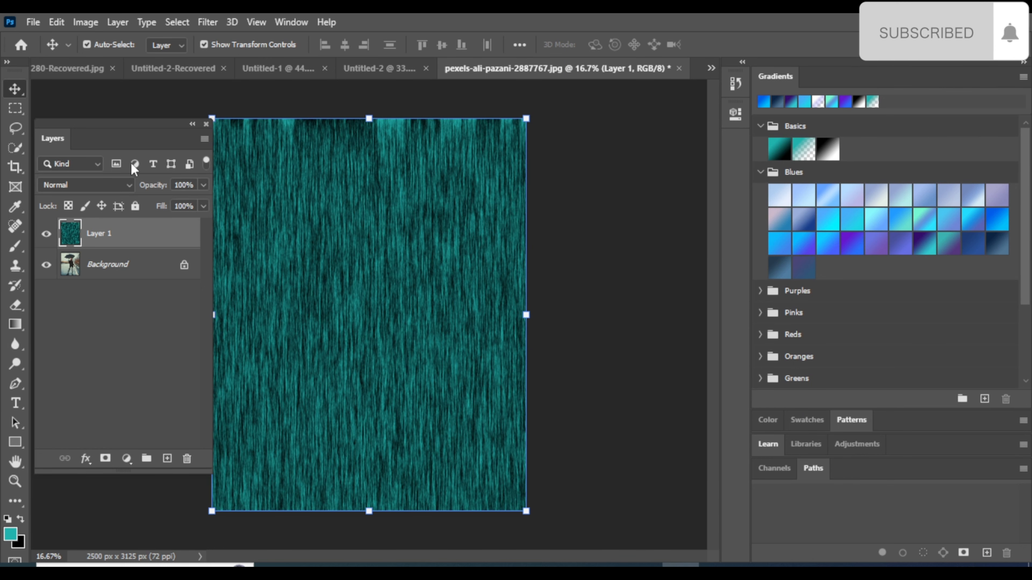
left_click(130, 187)
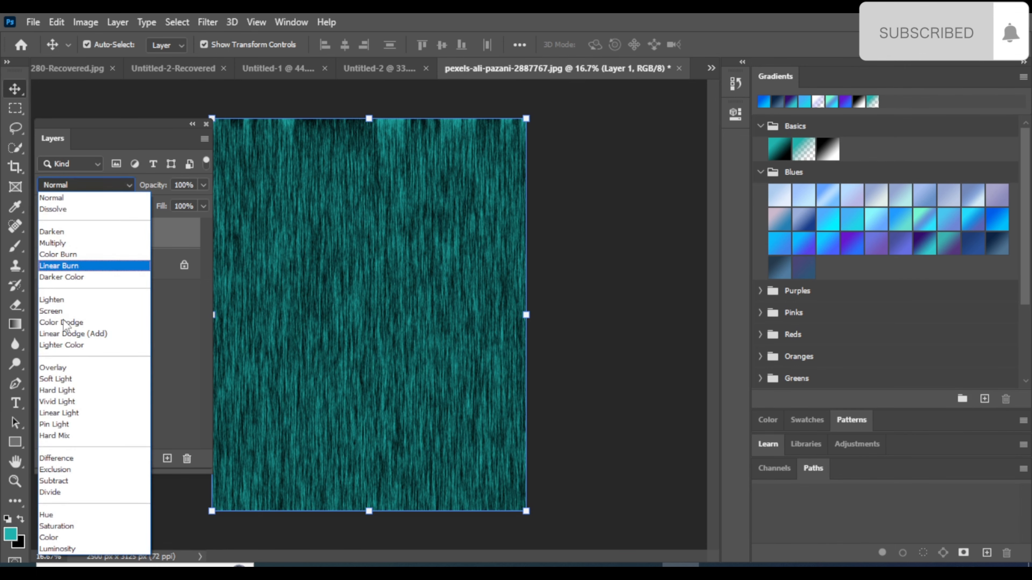
left_click(51, 311)
left_click(85, 23)
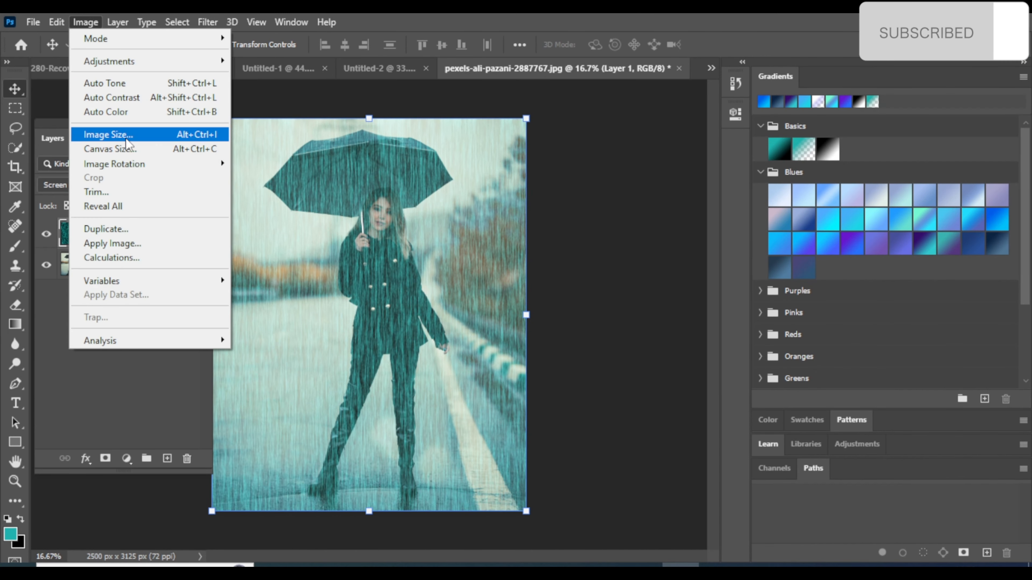
mouse_move(126, 63)
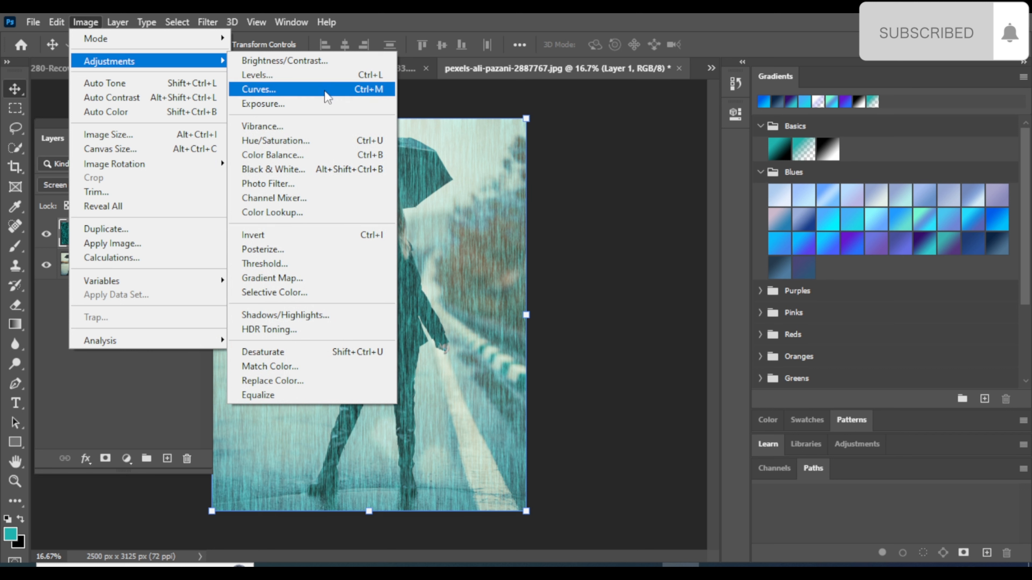
left_click(535, 17)
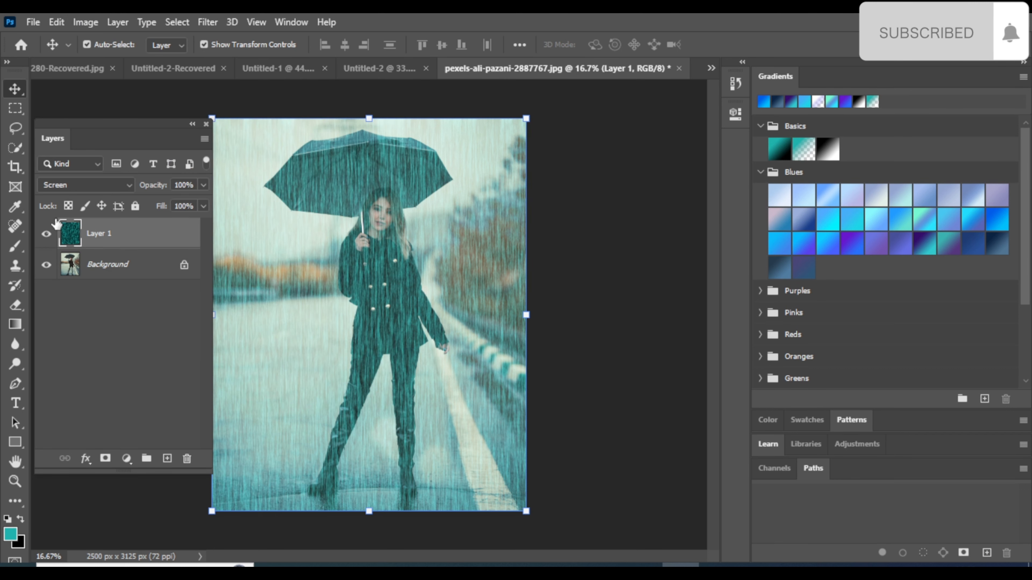
- Add a Levels adjustment layer above the fibers layer, keeping its black input at 0, and clip it to that layer
left_click(126, 459)
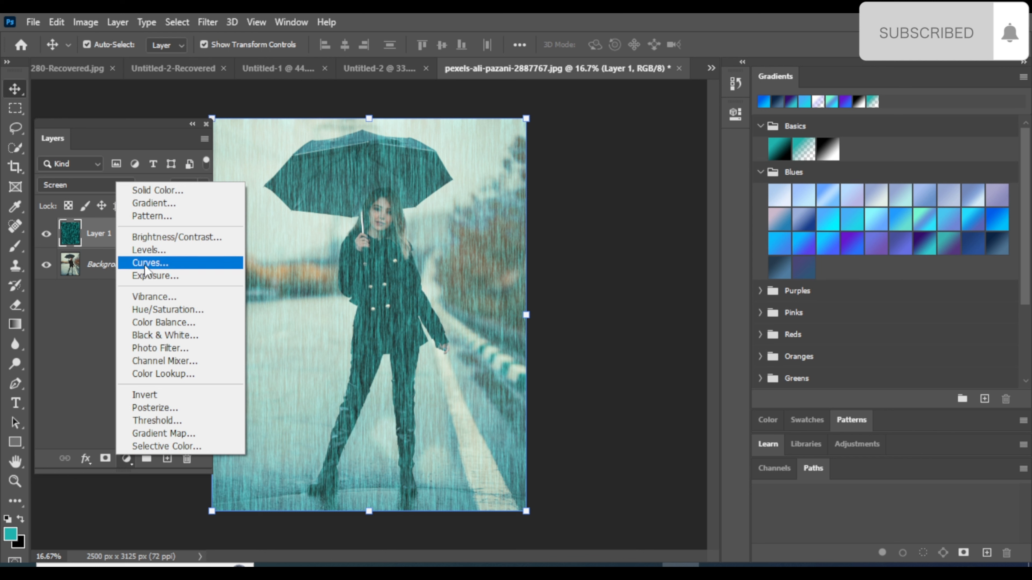
left_click(147, 250)
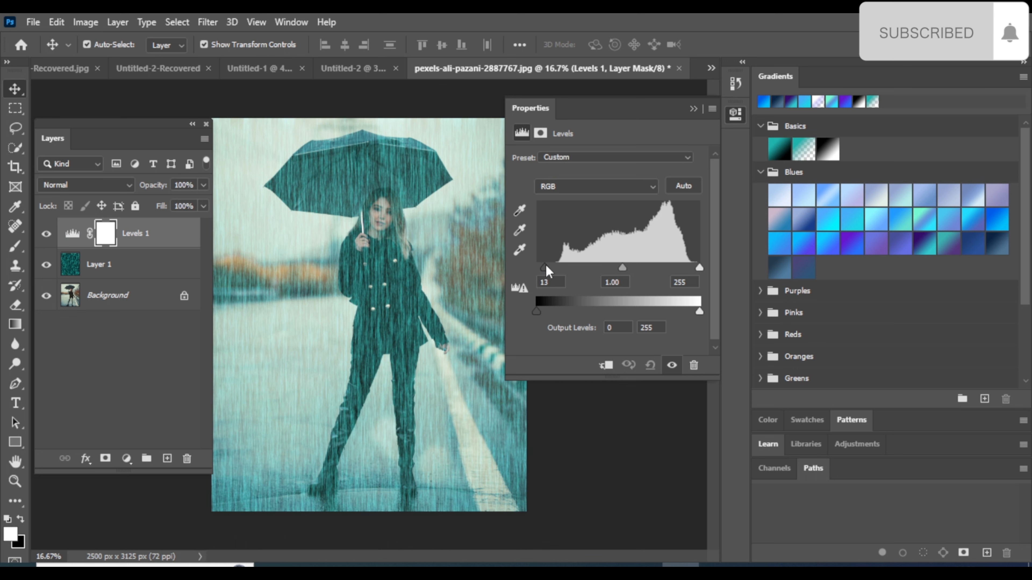
left_click_drag(545, 264, 526, 266)
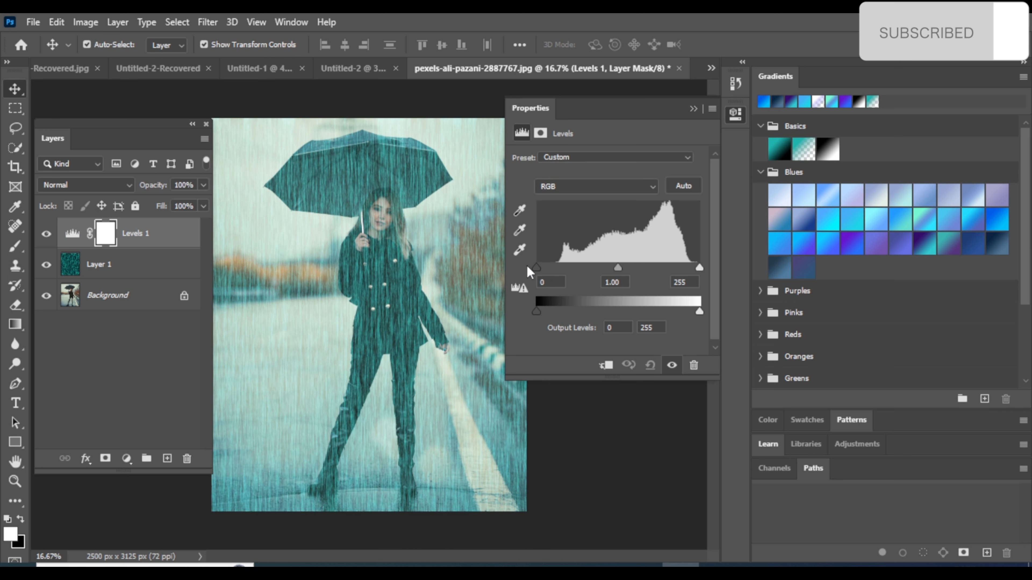
left_click(603, 366)
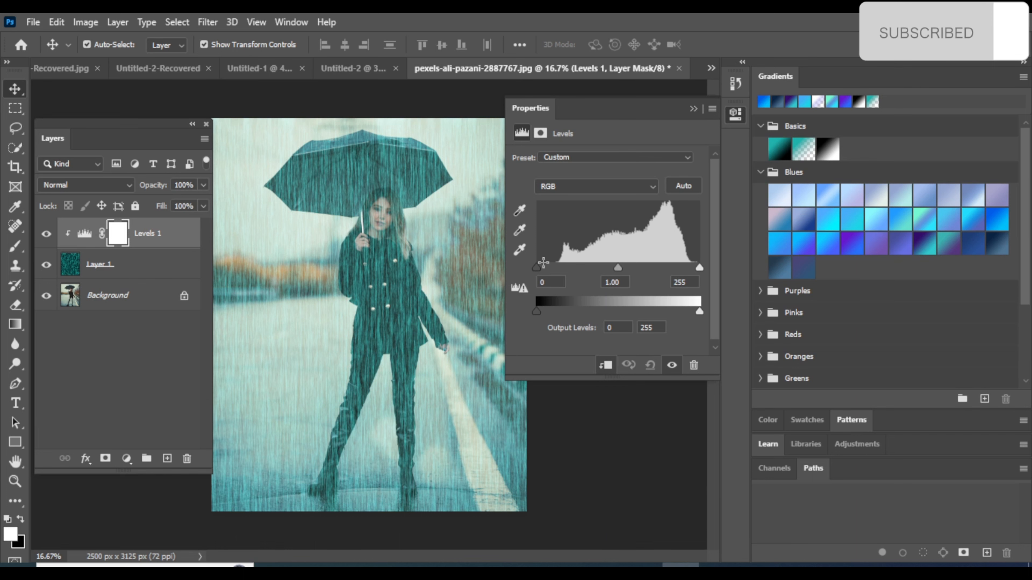
- Raise the black input level of the clipped Levels adjustment to 68
left_click_drag(539, 265, 586, 269)
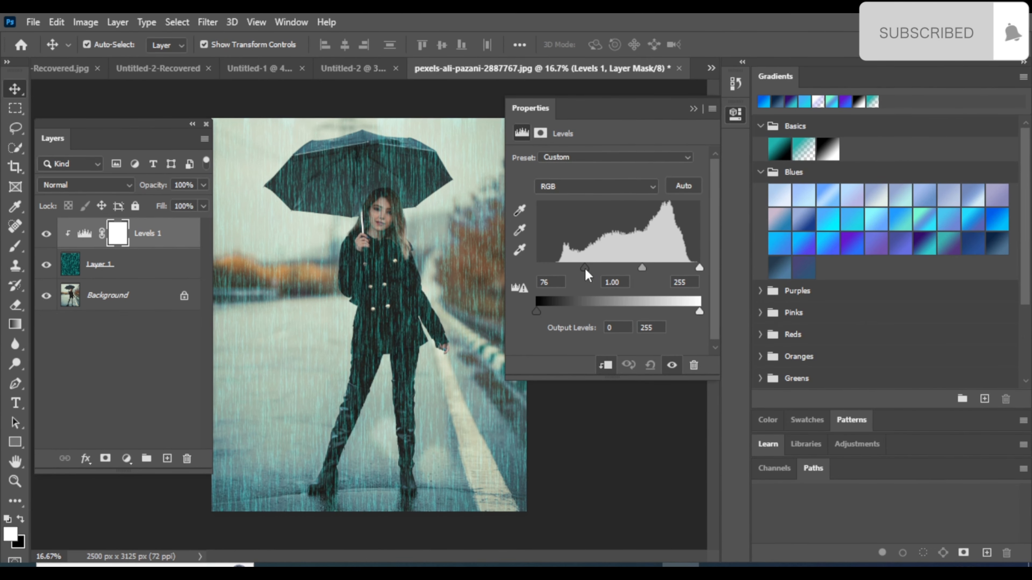
left_click_drag(586, 270, 589, 278)
left_click_drag(595, 275, 581, 275)
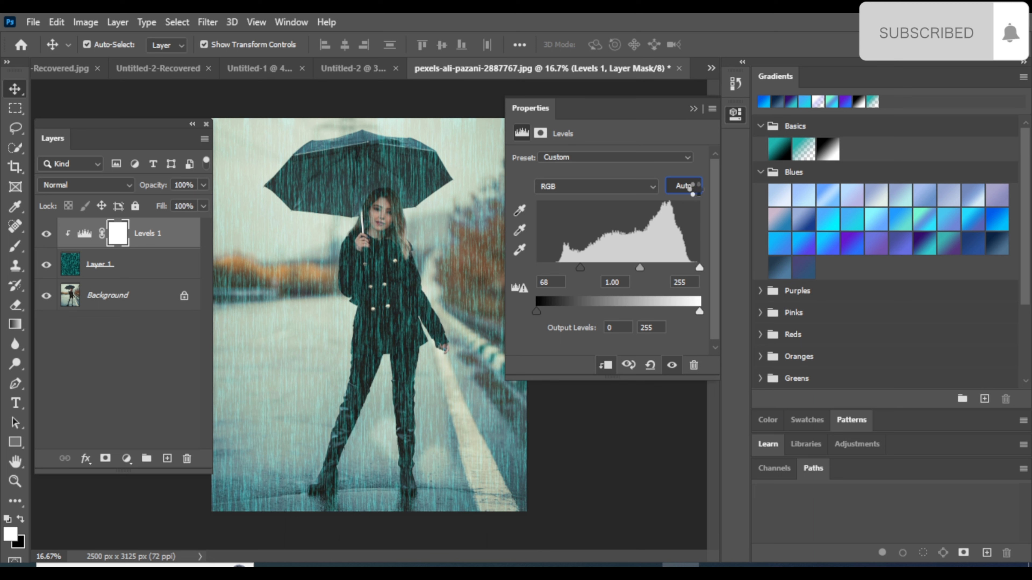
- Apply the automatic correction to the Levels adjustment and set its black input level to 66
left_click(690, 187)
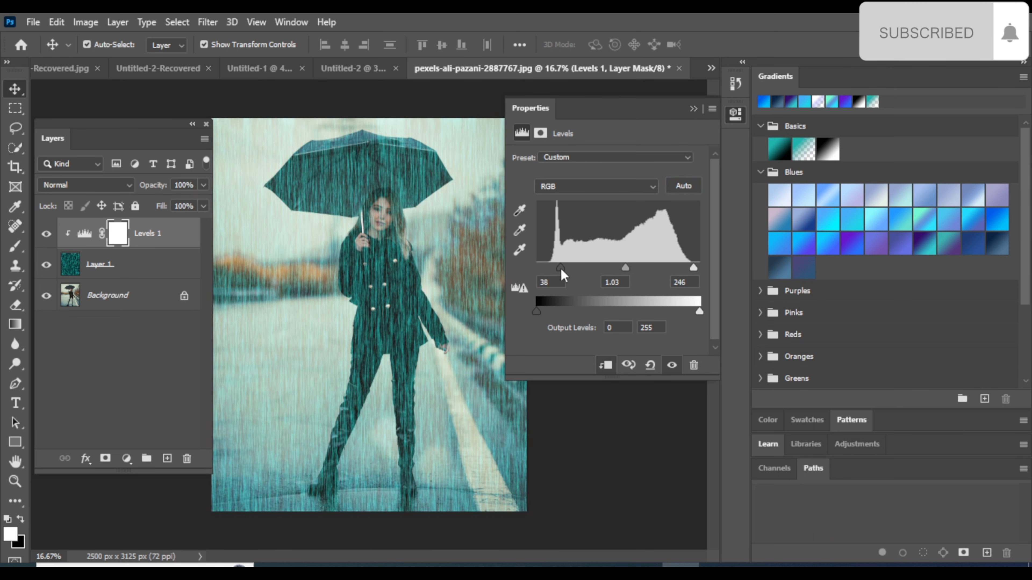
left_click_drag(552, 268, 580, 265)
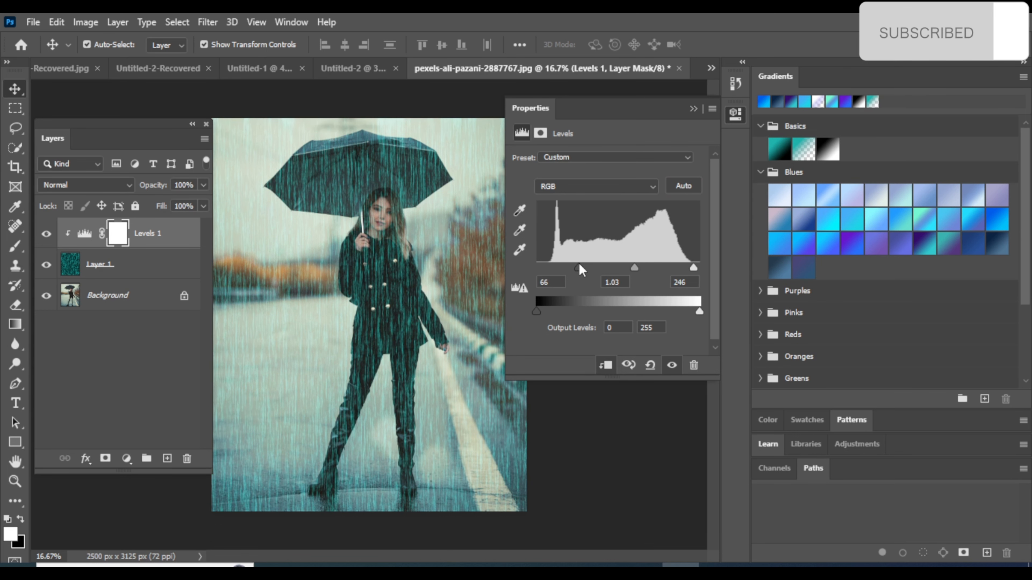
left_click(693, 109)
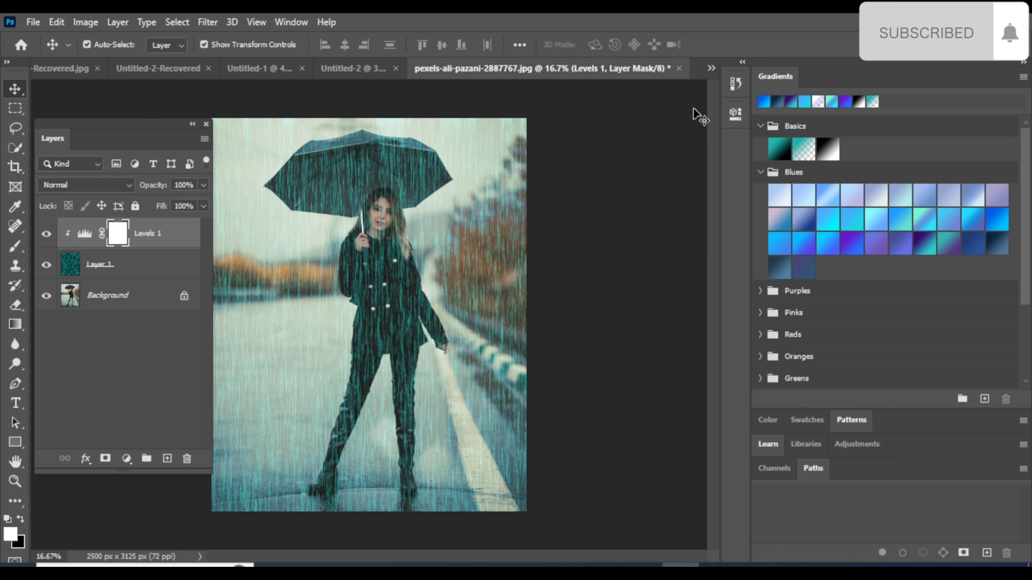
- Set the blend mode of the Levels adjustment layer to Overlay
left_click(129, 186)
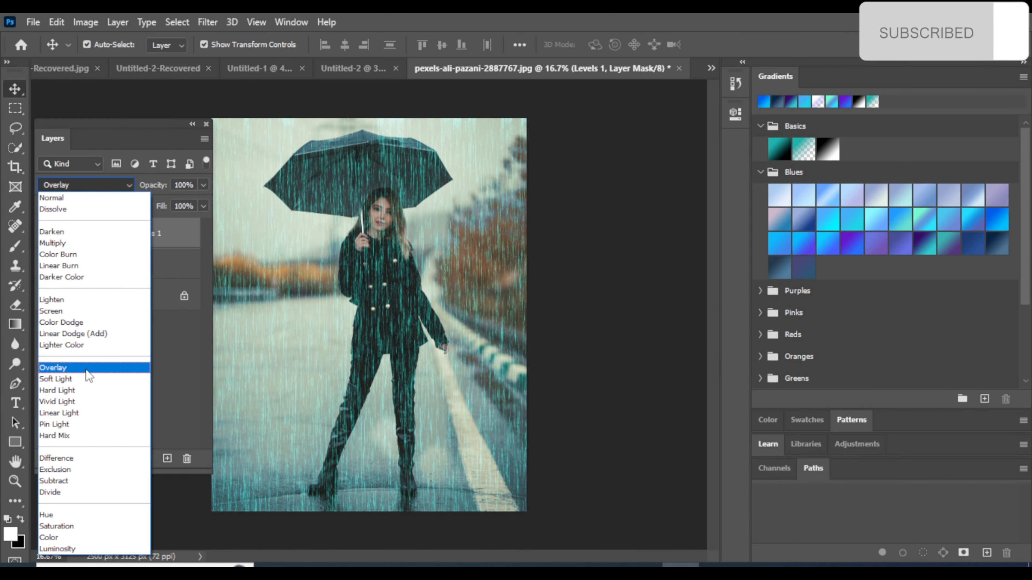
left_click(86, 369)
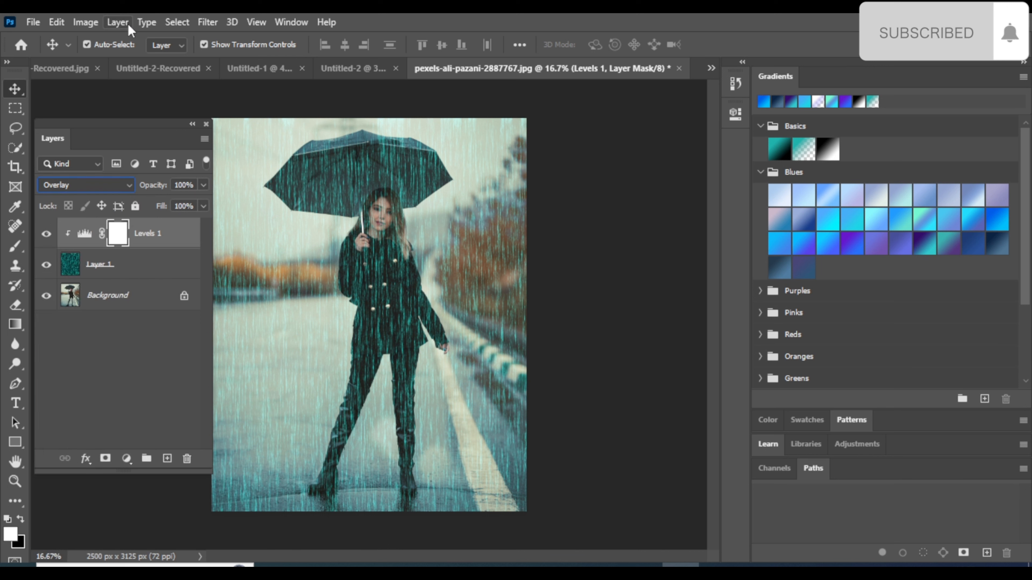
- Apply Motion Blur at an angle of -81° with an increased distance to the Levels layer mask, and set the layer's blend mode to Vivid Light
left_click(207, 23)
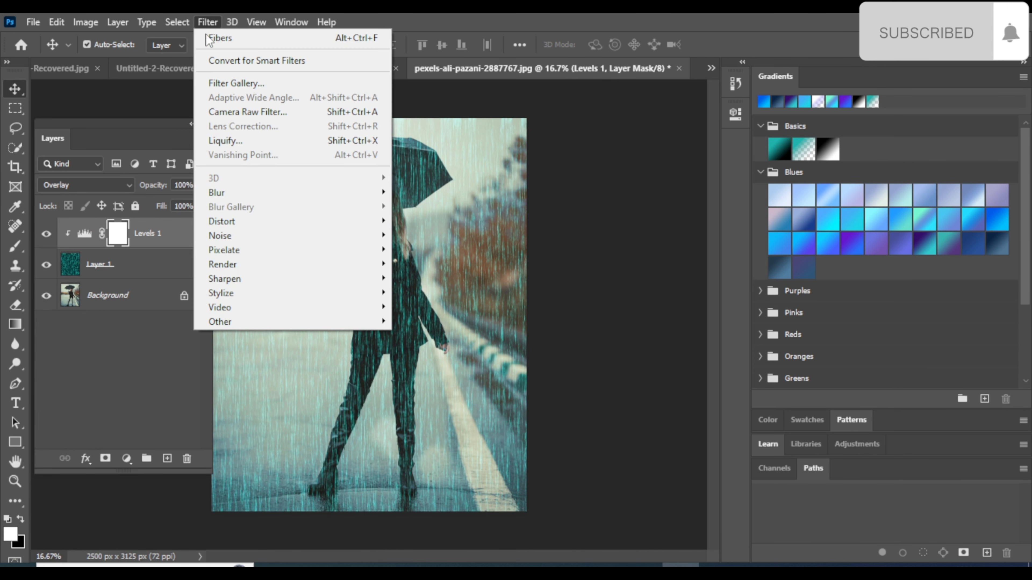
mouse_move(216, 192)
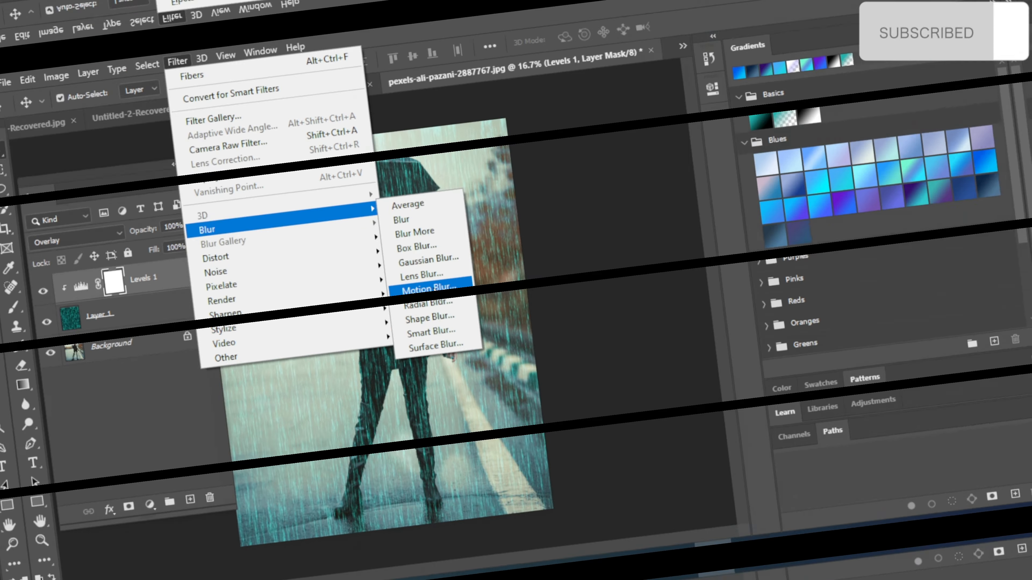
left_click(429, 289)
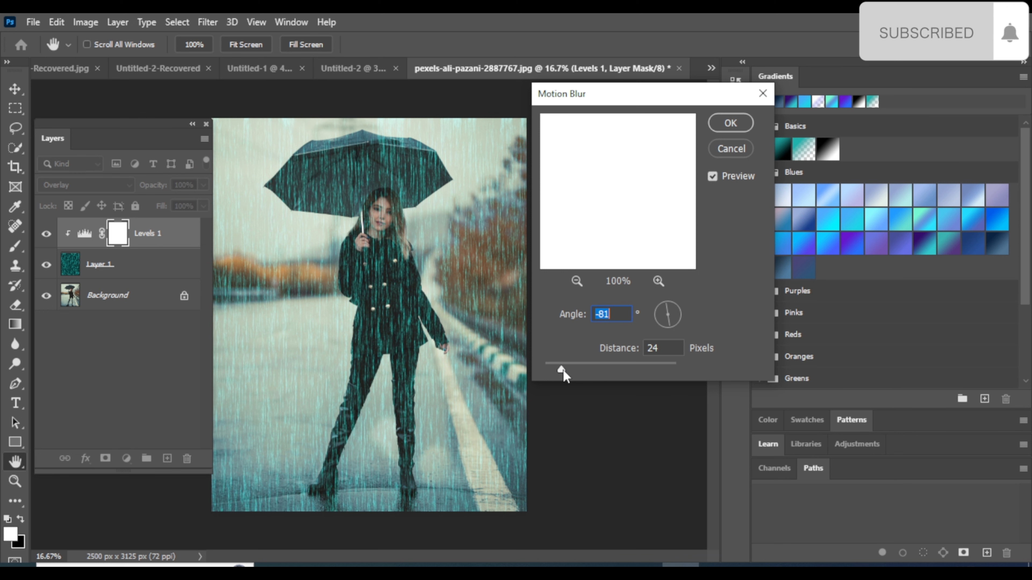
left_click_drag(564, 373, 582, 370)
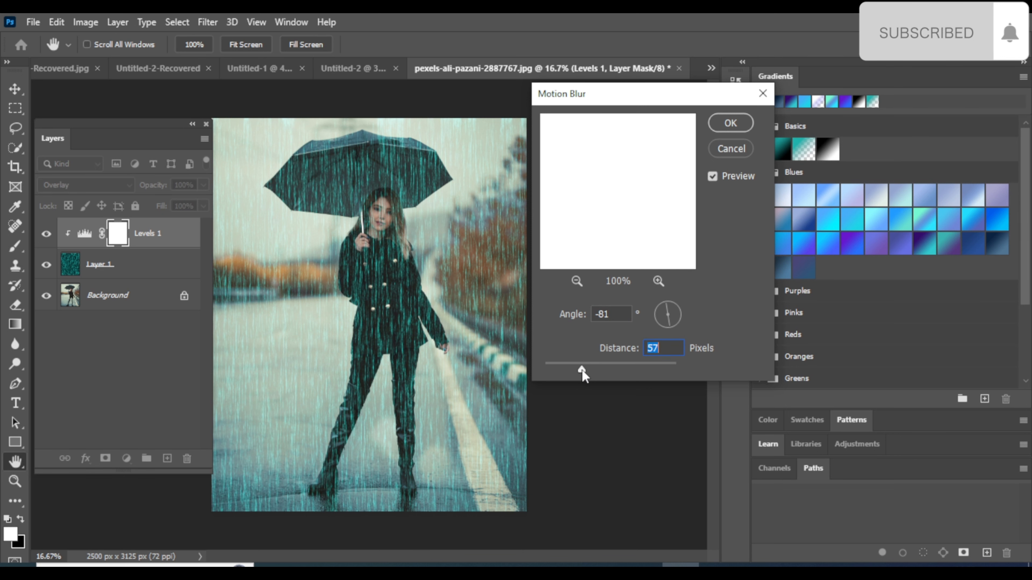
left_click_drag(582, 370, 586, 371)
left_click(727, 124)
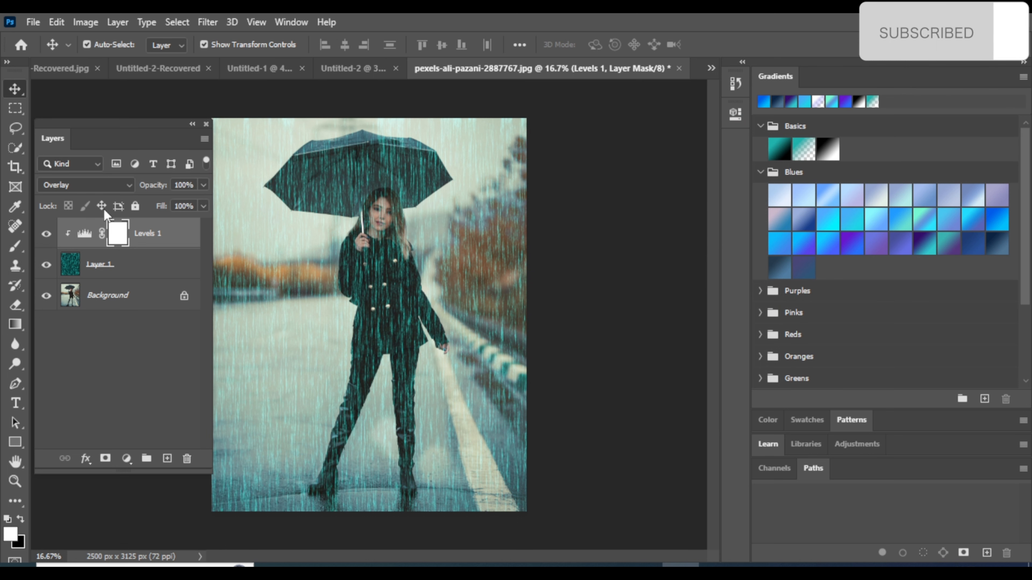
left_click(129, 186)
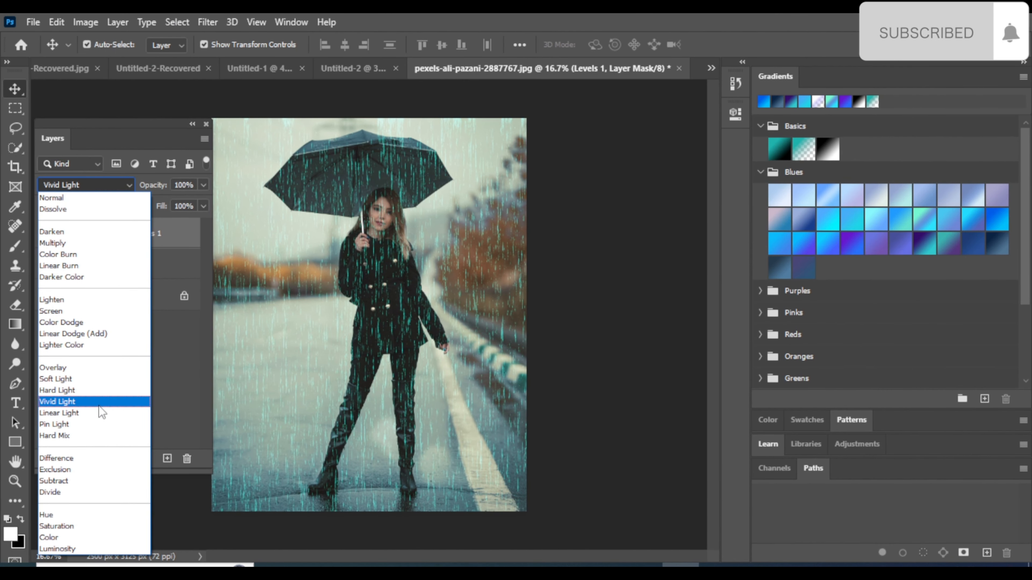
left_click(99, 406)
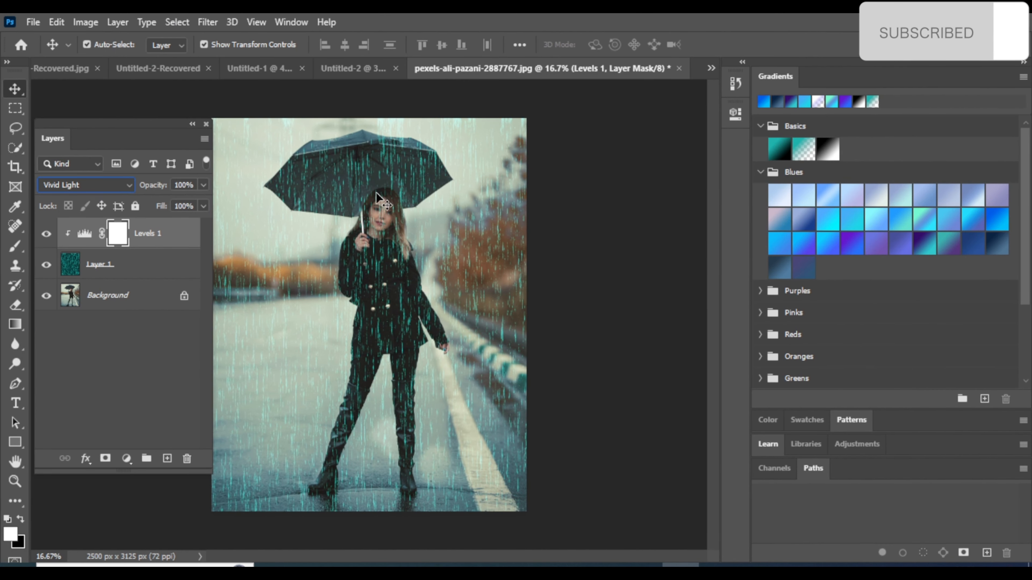
- Scale Layer 1 to 132.68% width and 121.43% height, rotate it -13.05°, and set its blend mode to Subtract
left_click(377, 228)
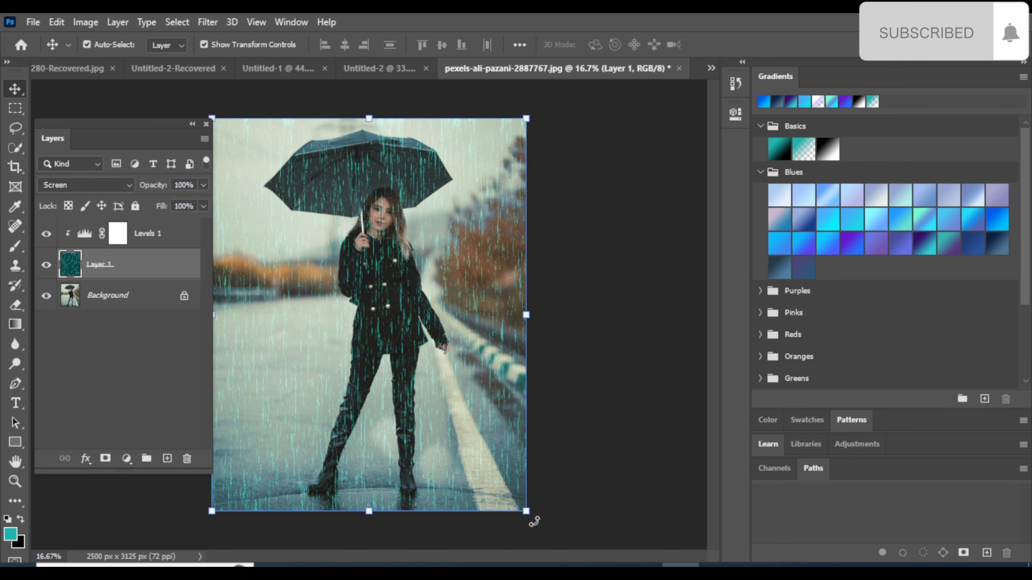
left_click_drag(548, 498, 627, 502)
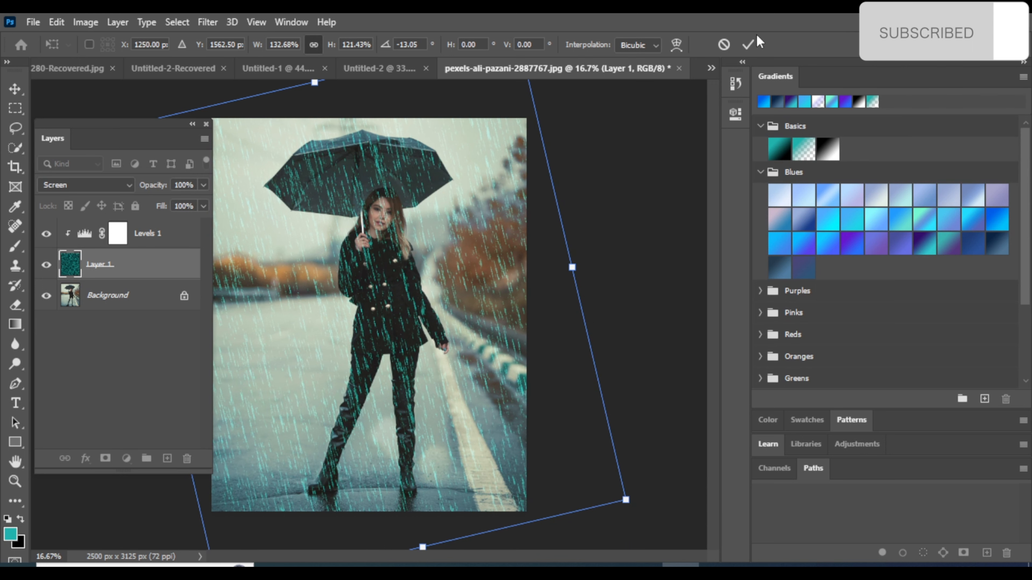
left_click(748, 45)
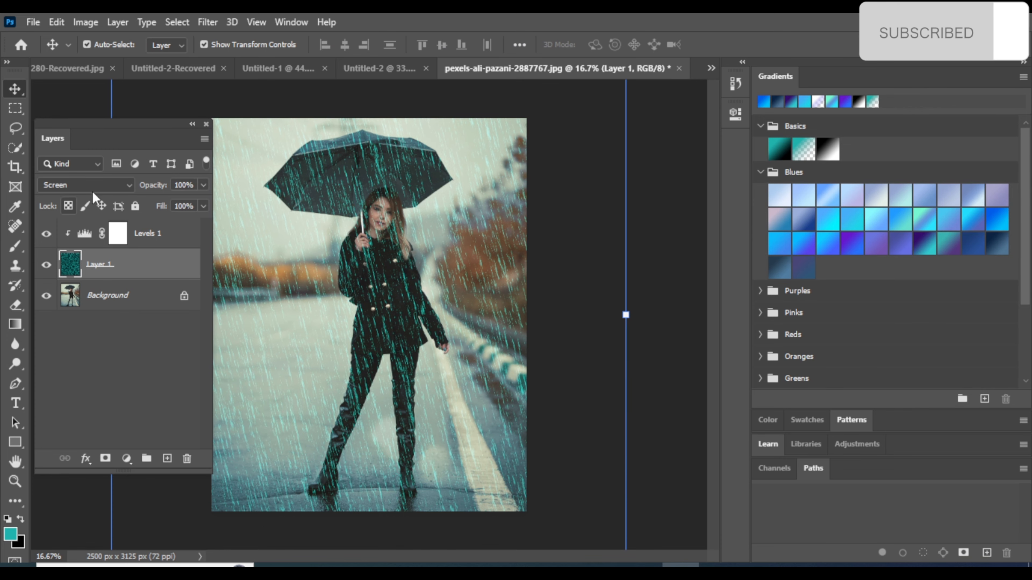
left_click(130, 186)
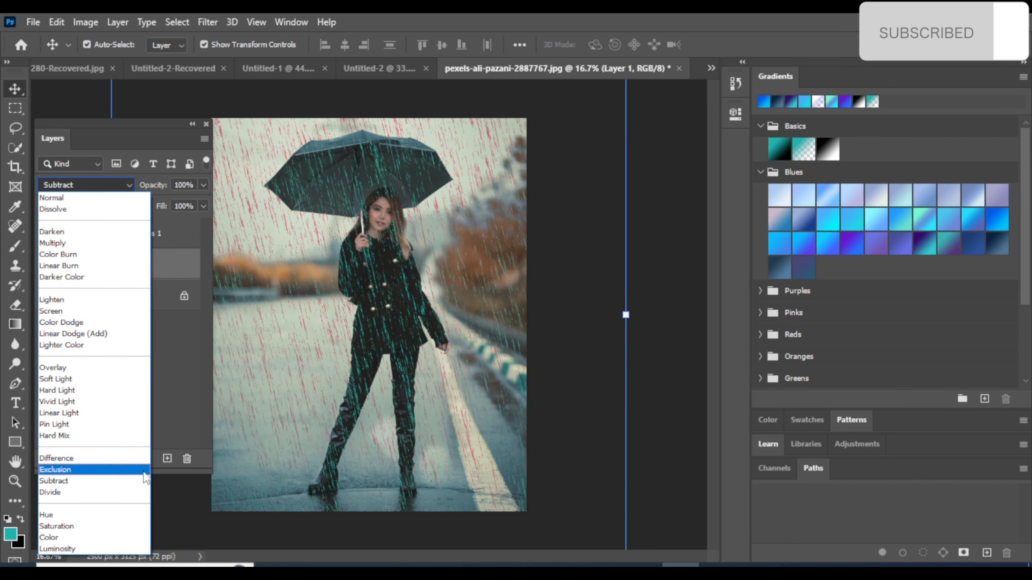
left_click(137, 482)
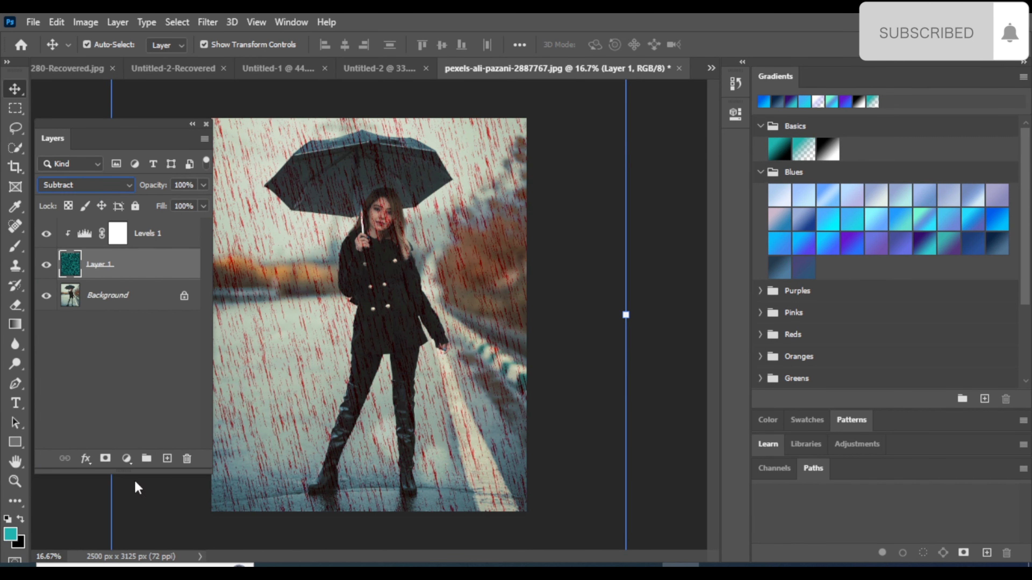
- Add a clipped Curves adjustment above the rain layer and shape an S-curve with raised highlights and lowered shadows
left_click(126, 460)
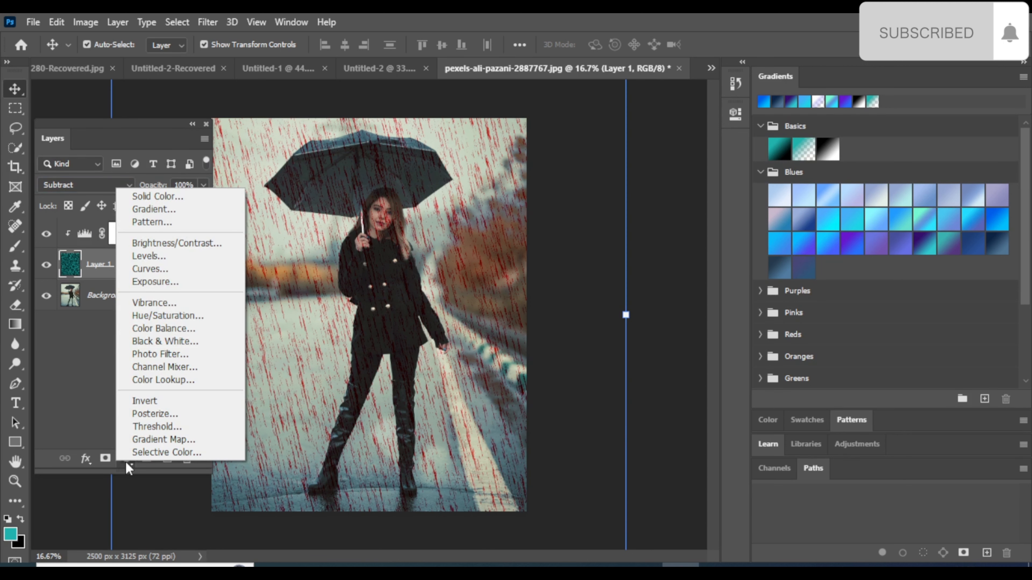
left_click(167, 270)
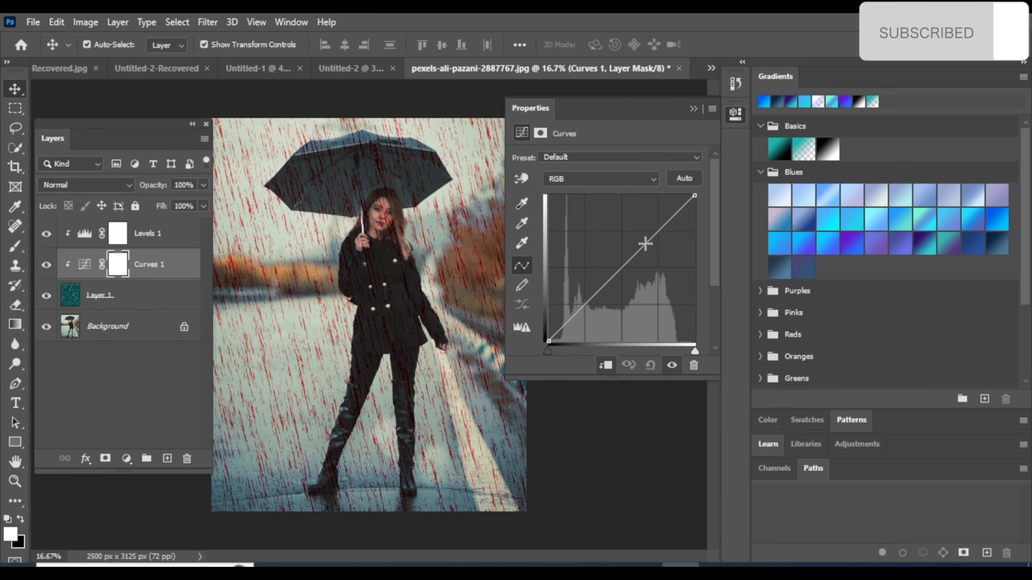
mouse_move(645, 243)
left_mouse_down()
mouse_move(636, 235)
mouse_move(646, 228)
left_mouse_up()
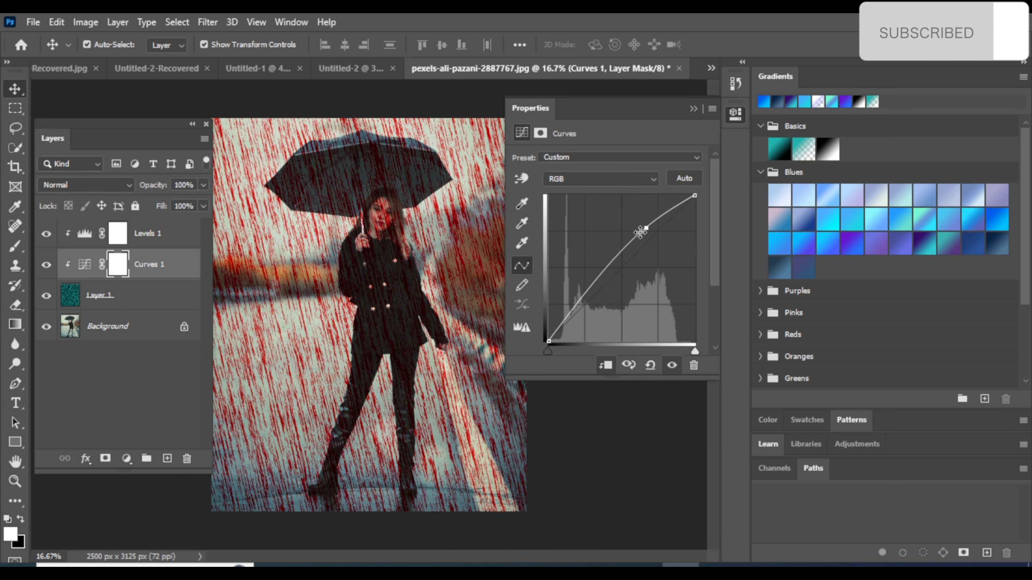
left_click_drag(597, 278, 610, 284)
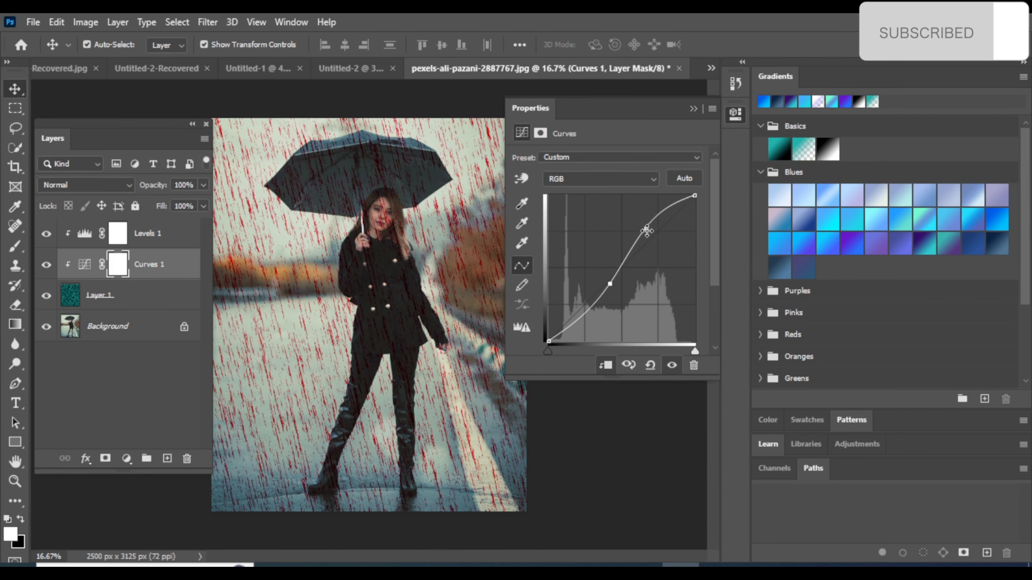
left_click_drag(647, 230, 640, 229)
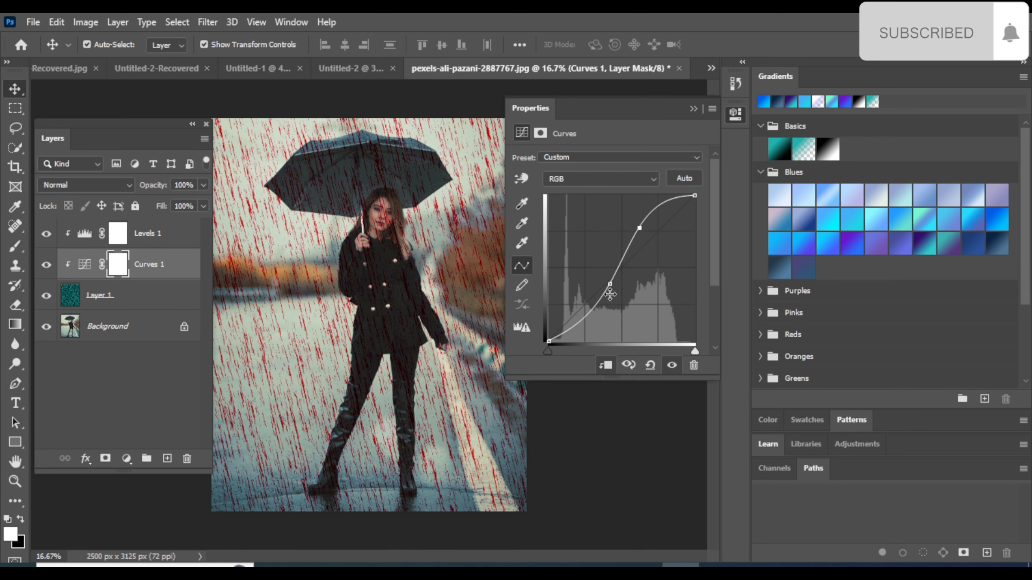
- Fine-tune the Curves 1 adjustment by shifting its lower and upper curve points slightly closer together to steepen the midtones
left_click_drag(610, 288, 611, 289)
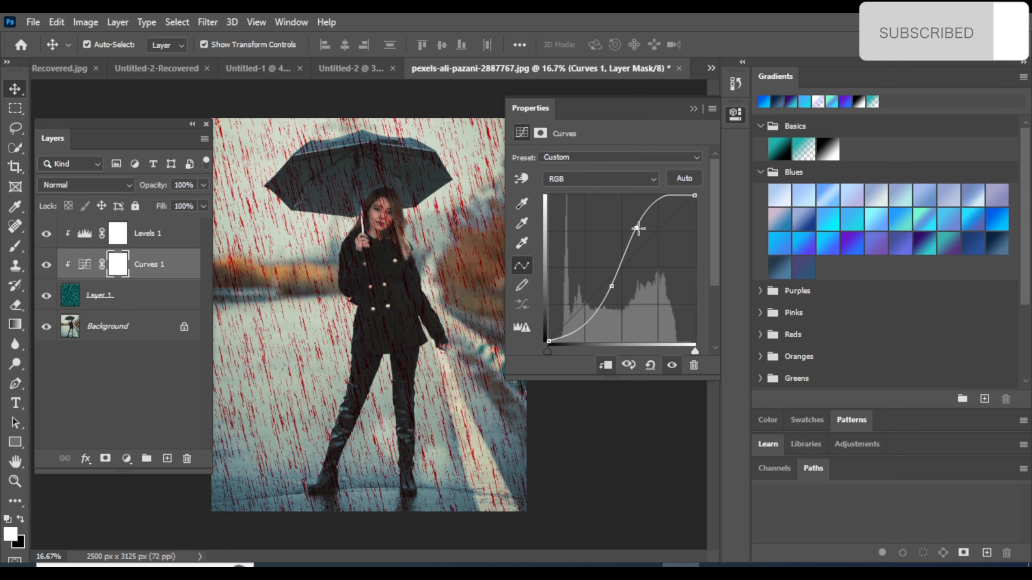
left_click_drag(638, 229, 637, 235)
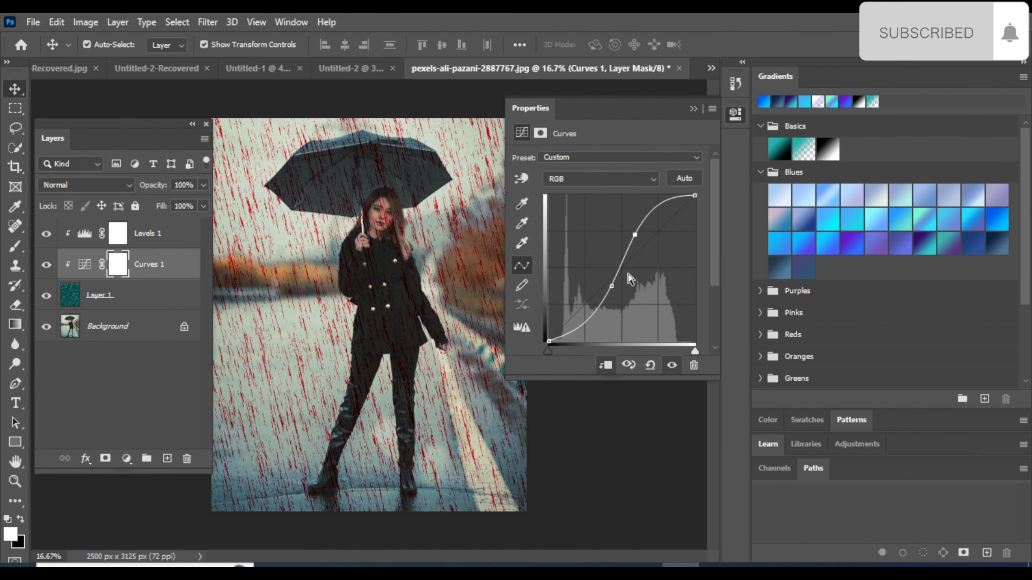
left_click_drag(612, 287, 615, 279)
- Add a clipped Brightness/Contrast adjustment above Curves 1 and set the brightness to 71 with increased contrast
left_click(127, 459)
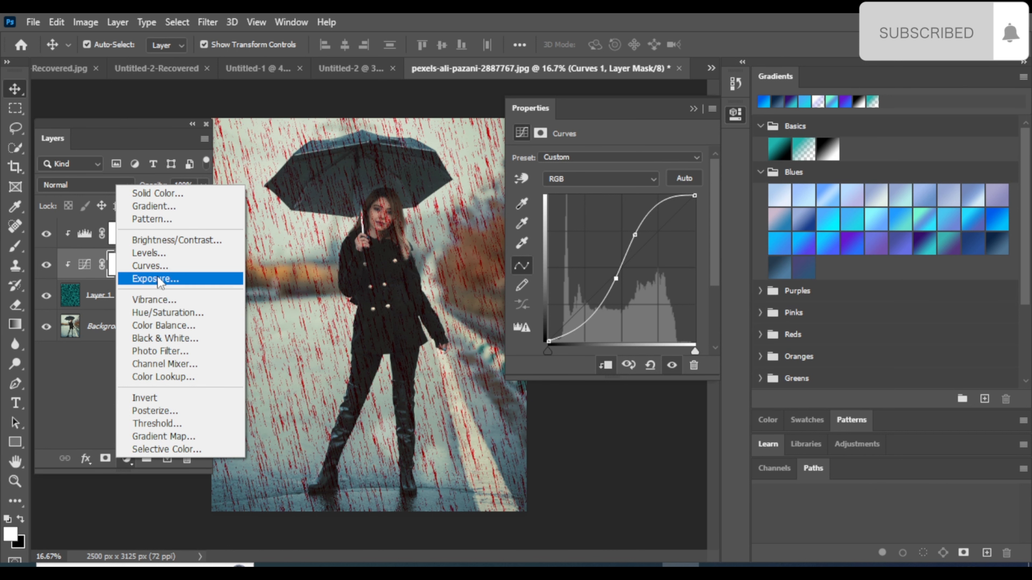
left_click(170, 245)
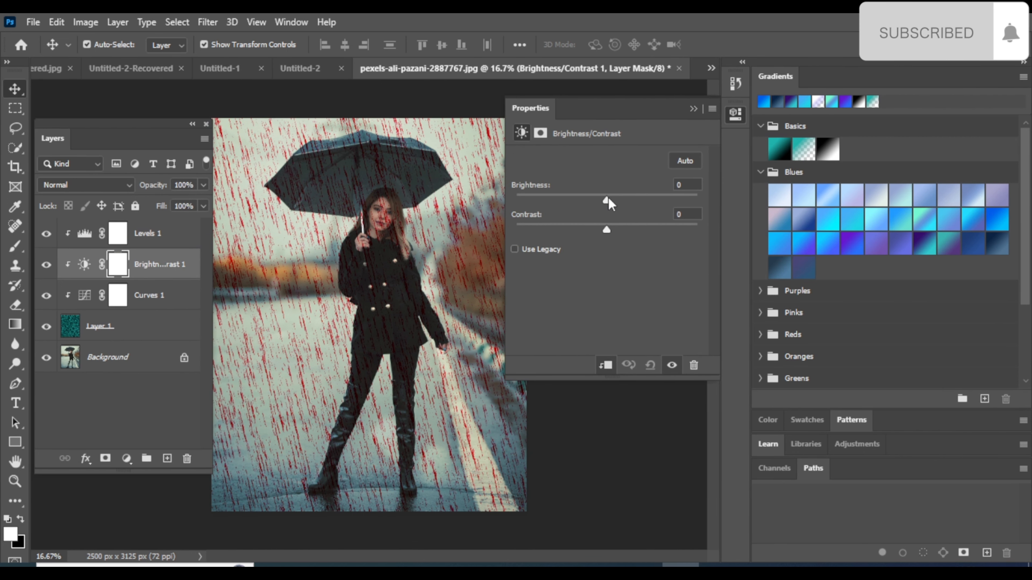
left_click_drag(606, 199, 652, 204)
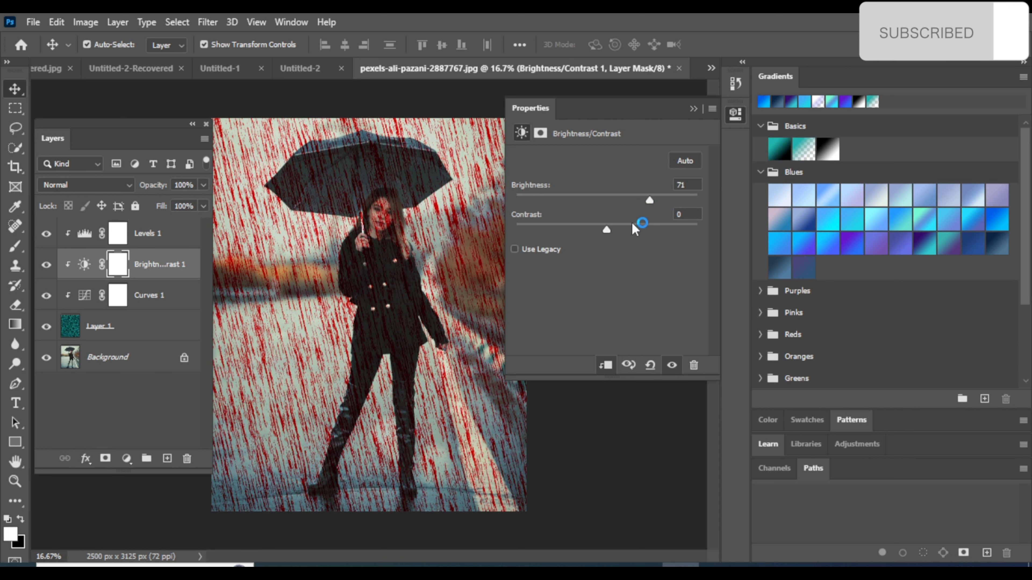
left_click_drag(607, 229, 637, 227)
- Apply the automatic brightness and contrast correction, and raise the brightness to 81 with slightly more contrast
left_click(677, 162)
left_click(678, 163)
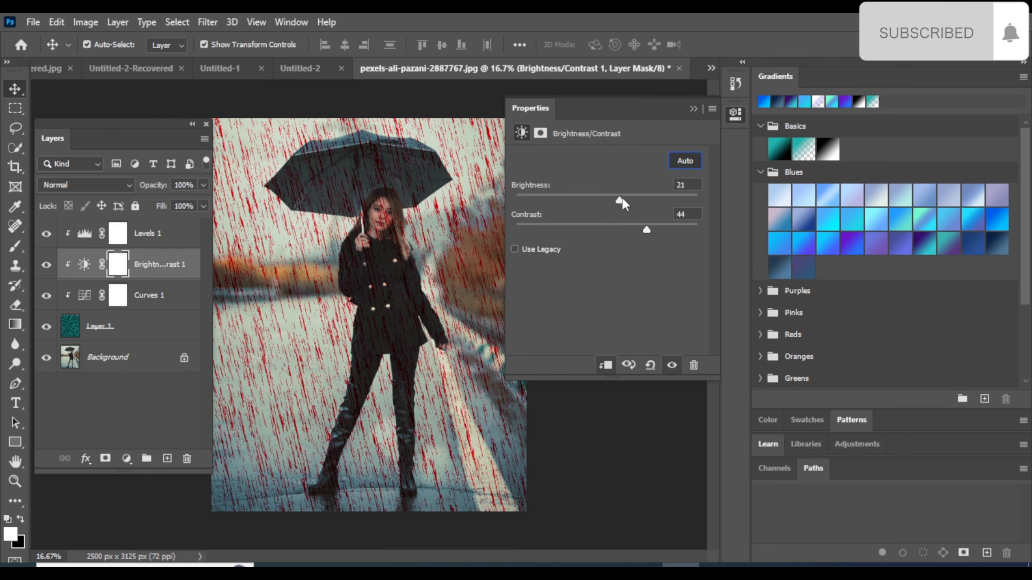
left_click_drag(623, 198, 654, 200)
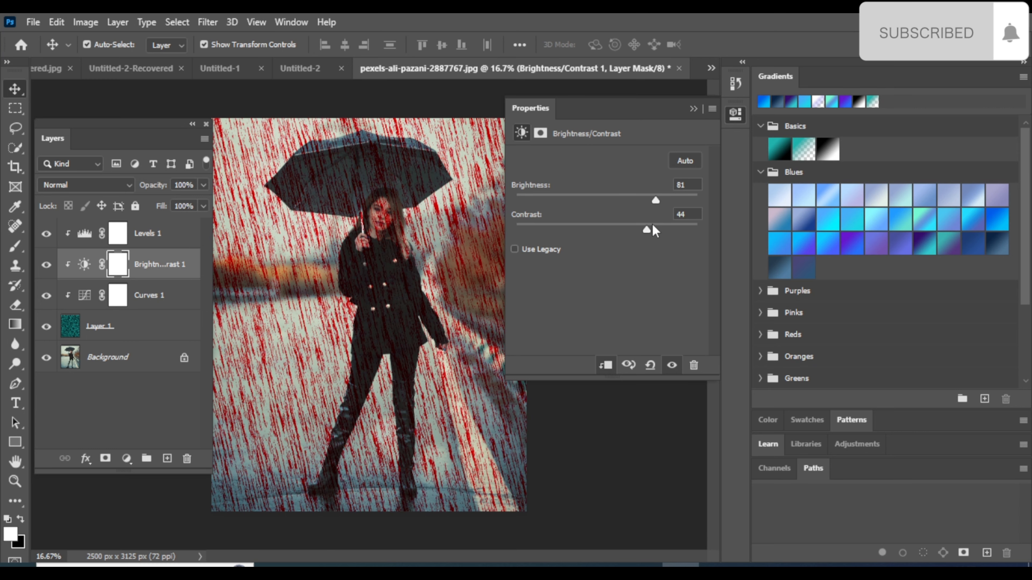
left_click_drag(646, 230, 650, 230)
- Enable legacy mode for the Brightness/Contrast adjustment with brightness 49 and contrast 49, and set its blend mode to Lighter Color
left_click(515, 250)
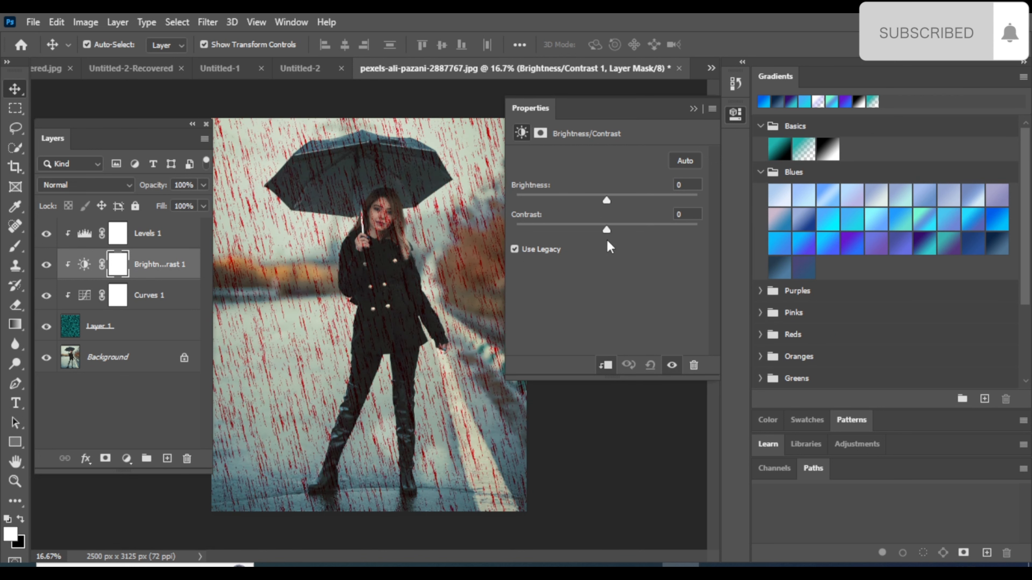
left_click_drag(606, 230, 652, 230)
left_click_drag(607, 200, 656, 196)
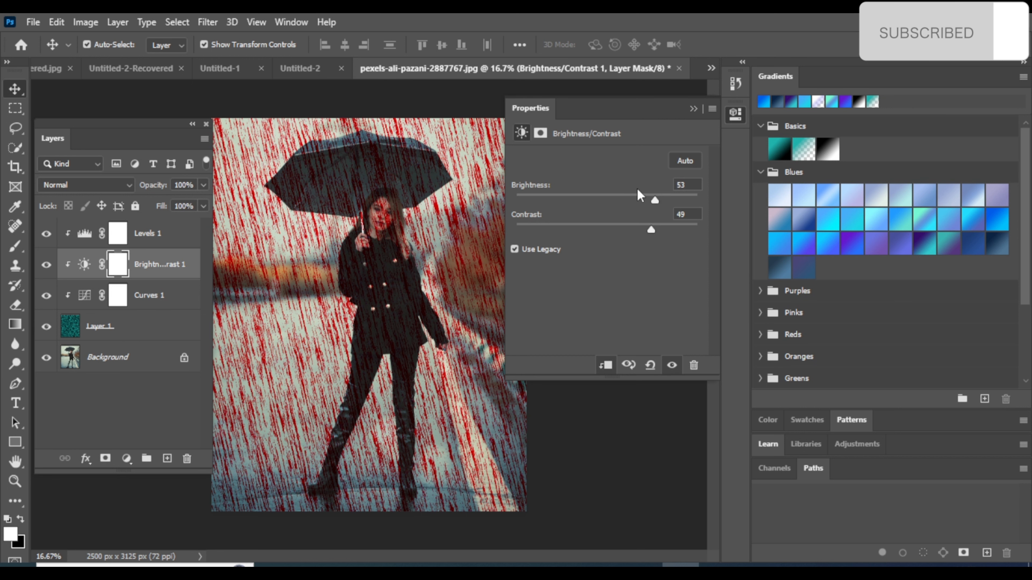
left_click_drag(651, 200, 651, 200)
left_click(129, 183)
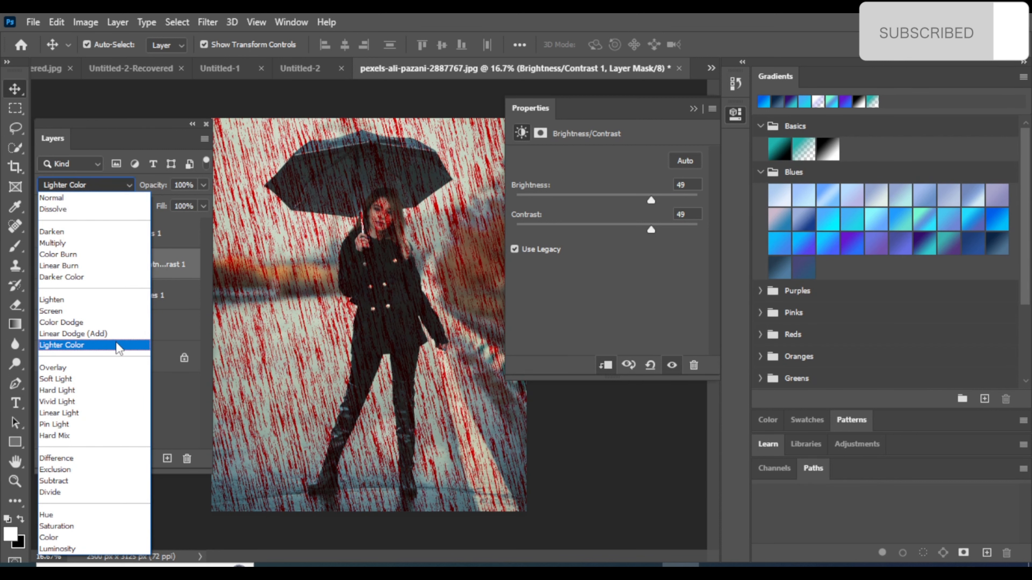
left_click(118, 345)
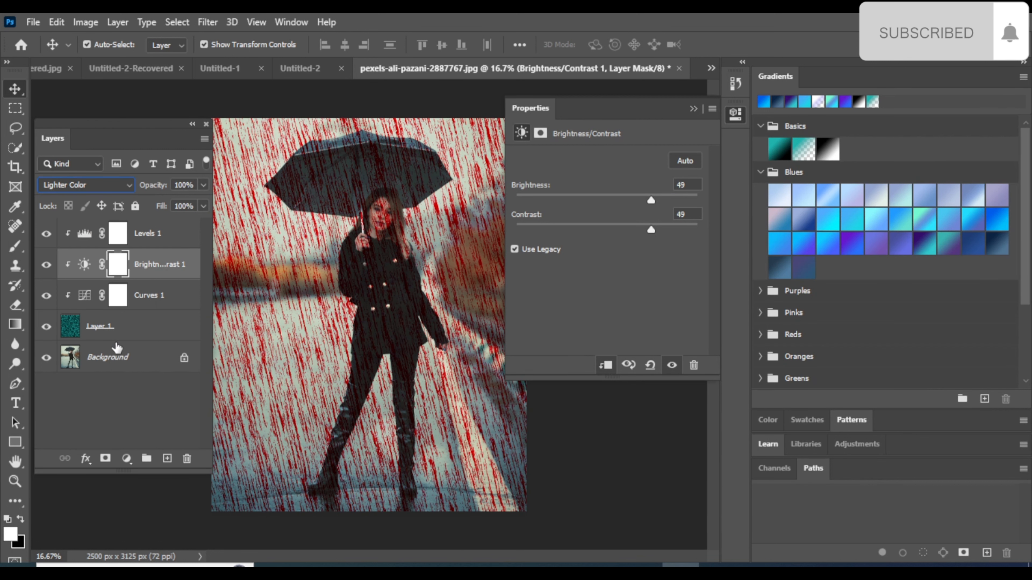